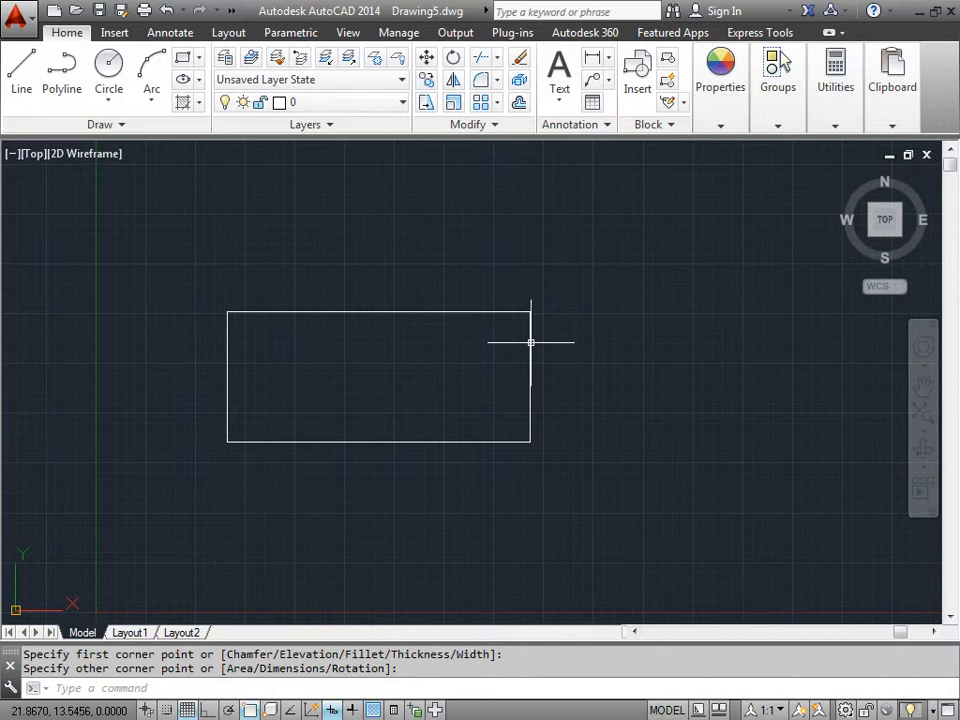
- Select the rectangle and try stretching it from its right edge's midpoint grip and its upper-right corner grip
{"action": "left_click", "coordinate": [530, 342]}
{"action": "left_click", "coordinate": [530, 342]}
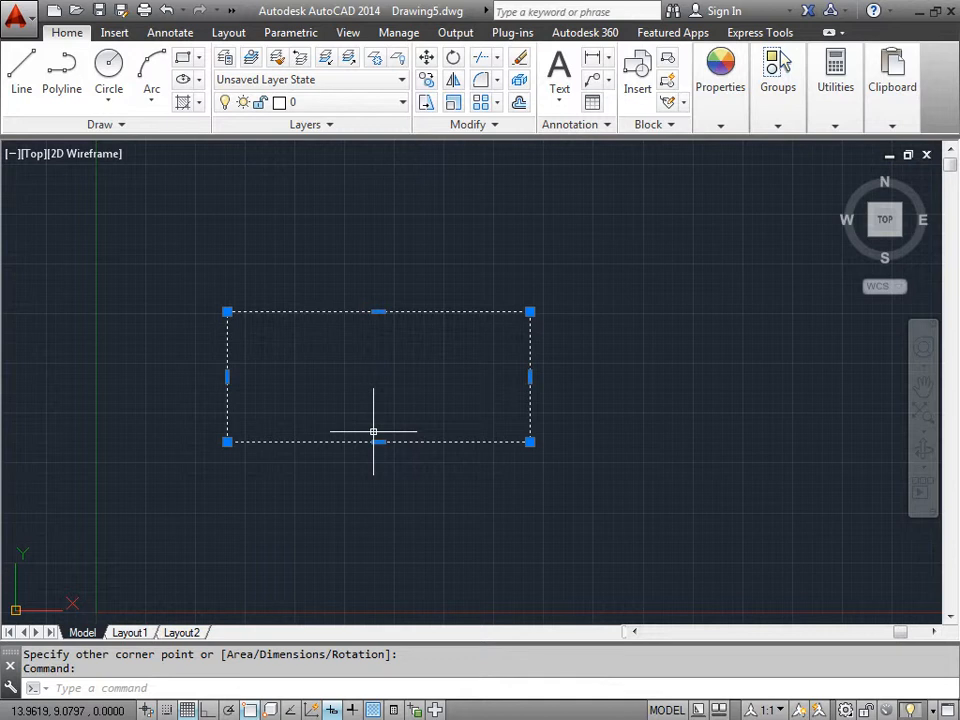
{"action": "left_click", "coordinate": [530, 377]}
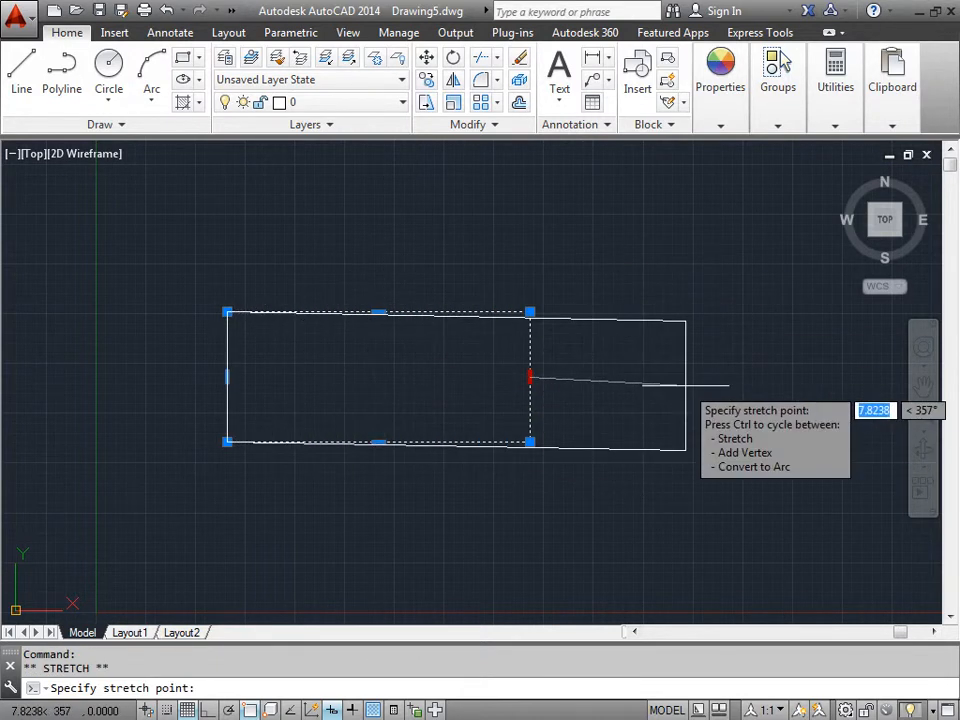
{"action": "key", "text": "Escape"}
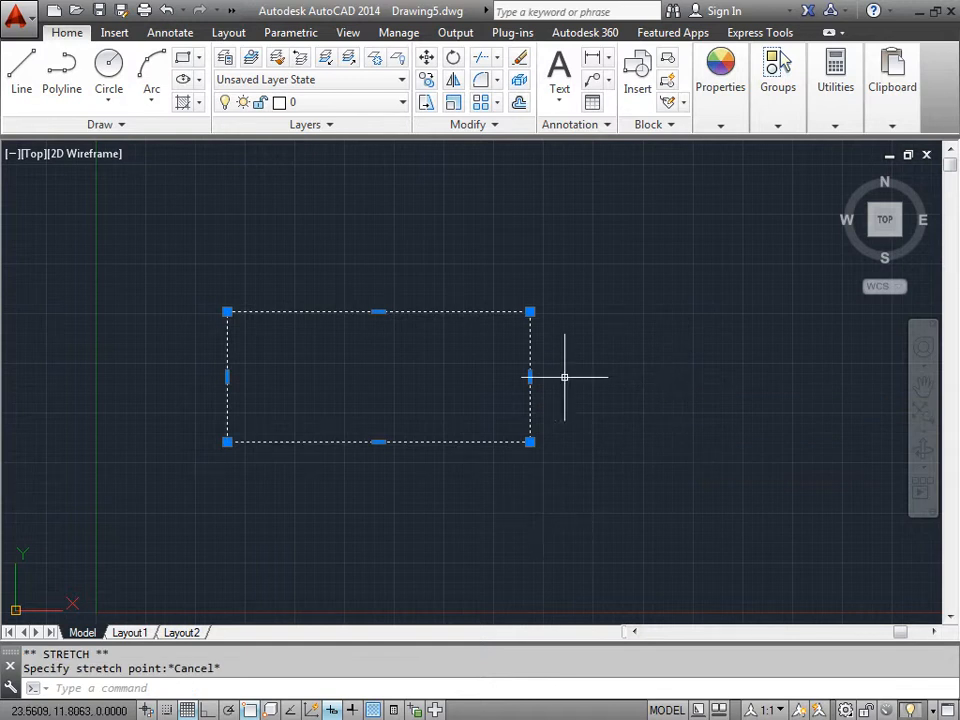
{"action": "left_click", "coordinate": [530, 312]}
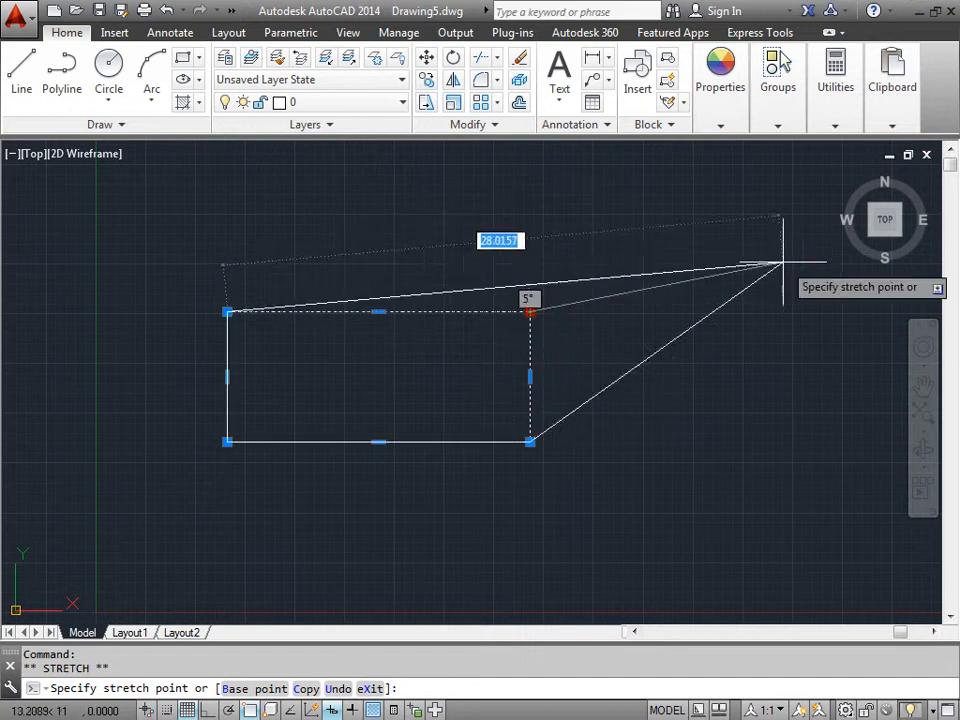
{"action": "key", "text": "Escape"}
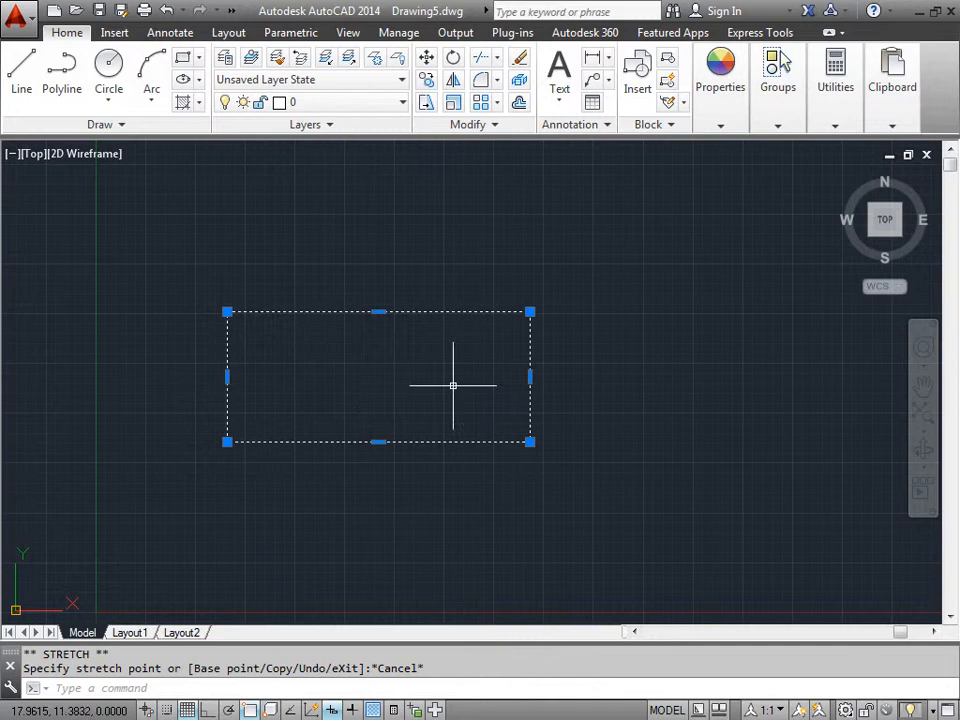
{"action": "key", "text": "Escape"}
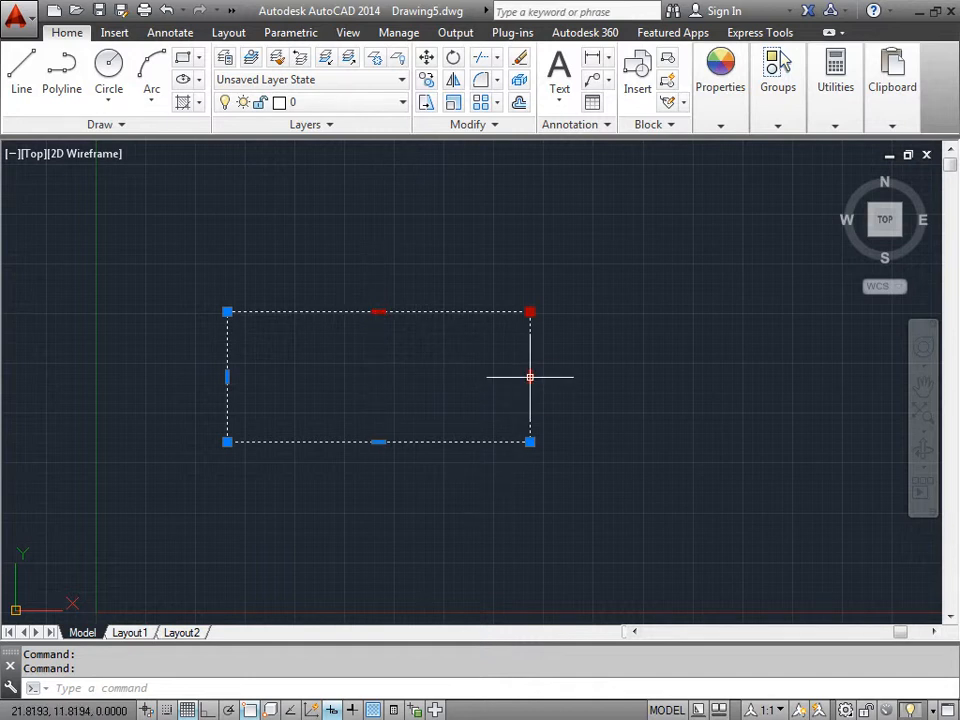
- Try stretching the rectangle from its upper-right corner with several corner and midpoint grips active together
{"action": "left_click", "coordinate": [530, 311]}
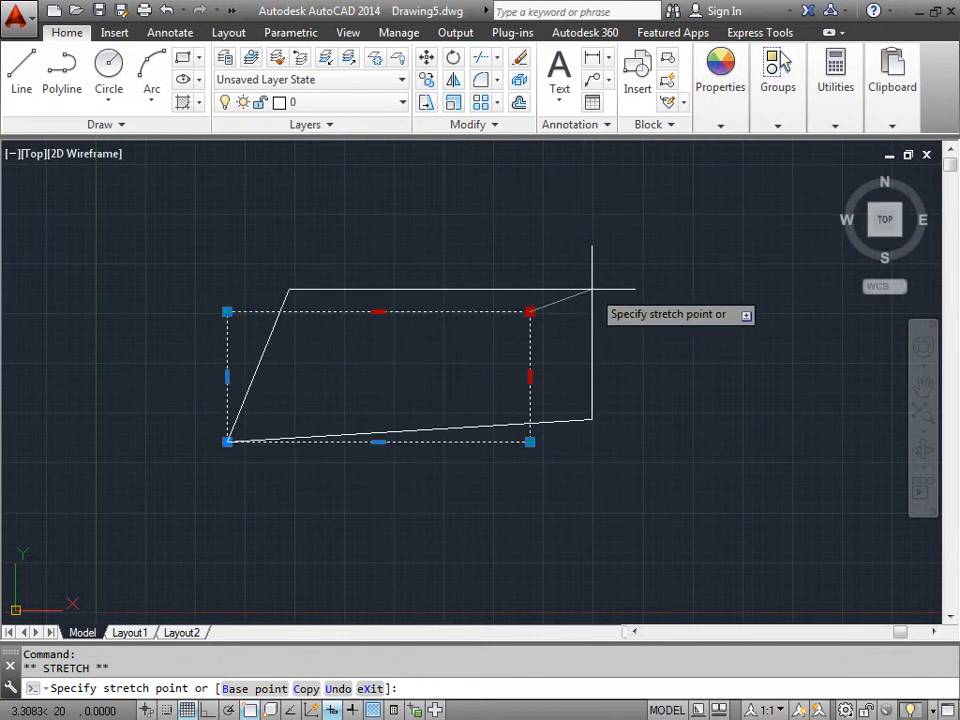
{"action": "key", "text": "Escape"}
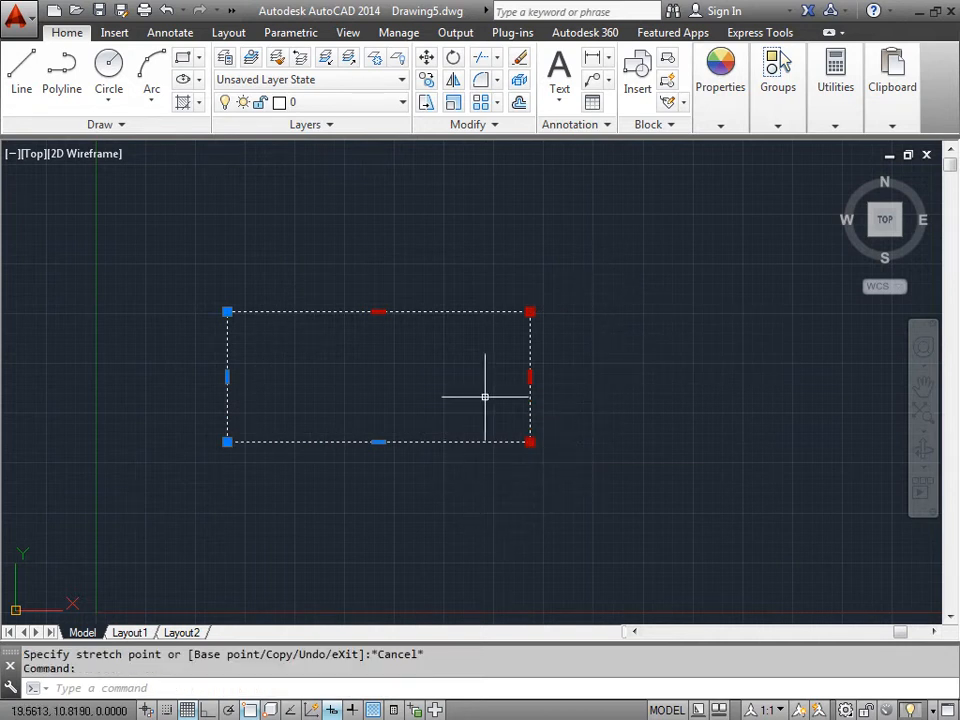
{"action": "left_click", "coordinate": [530, 312]}
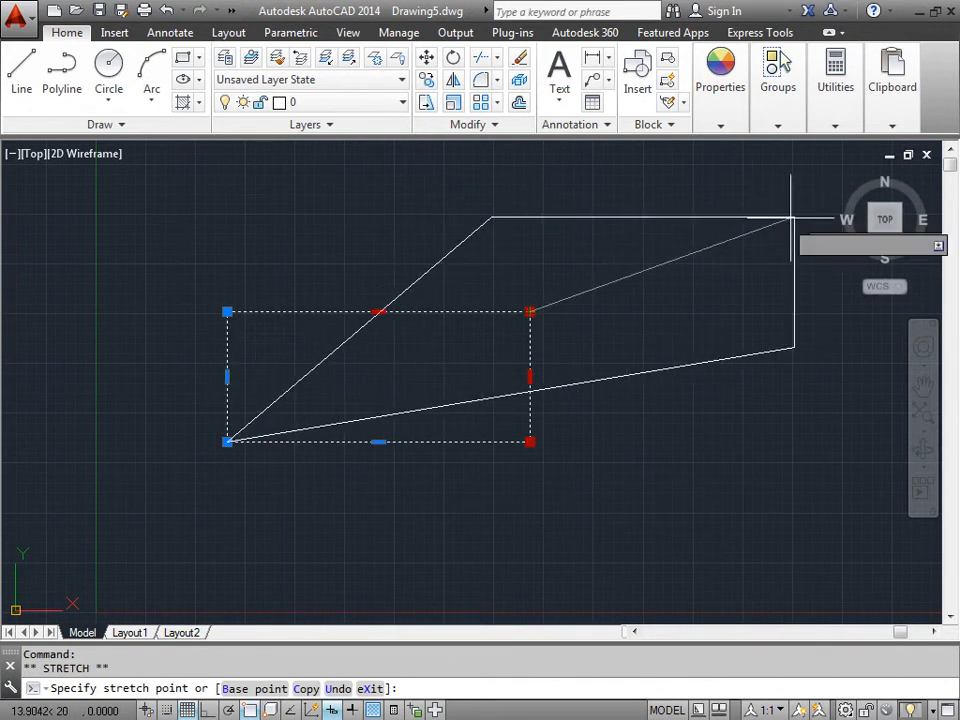
{"action": "key", "text": "Escape"}
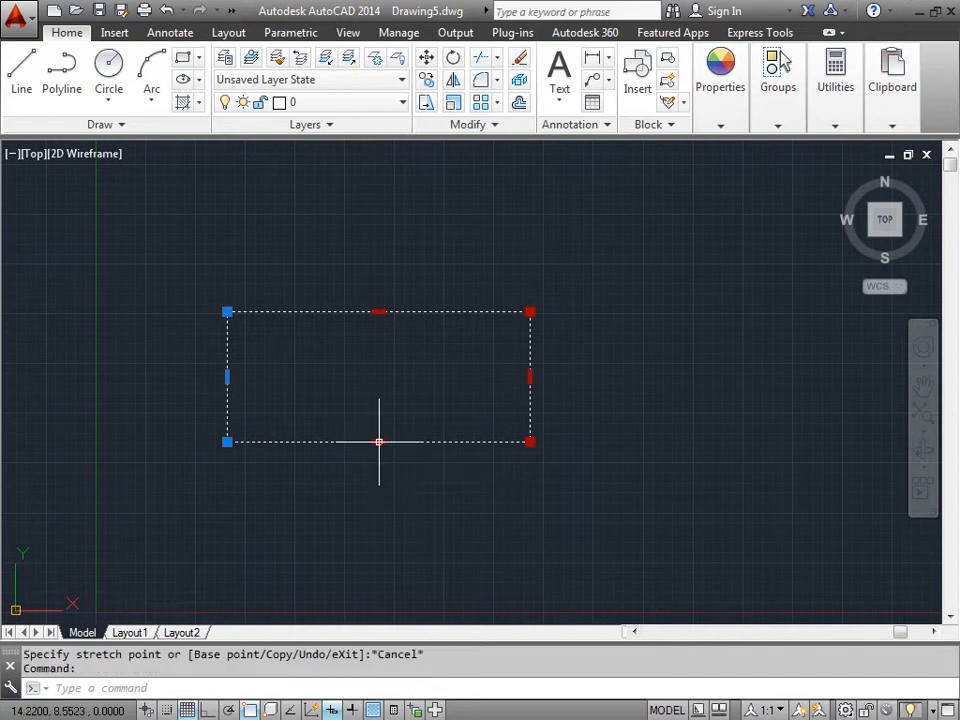
- With several grips active, cycle through the stretch, move, rotate, scale and mirror grip modes at the upper-right corner, then cancel
{"action": "left_click", "coordinate": [530, 312]}
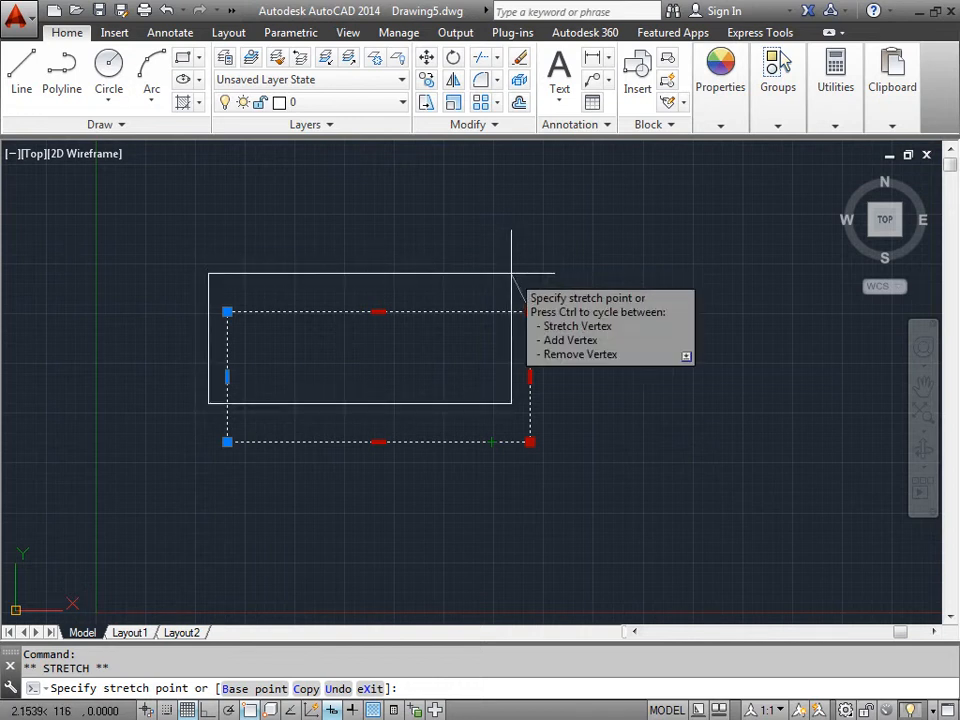
{"action": "key", "text": "space"}
{"action": "key", "text": "space"}
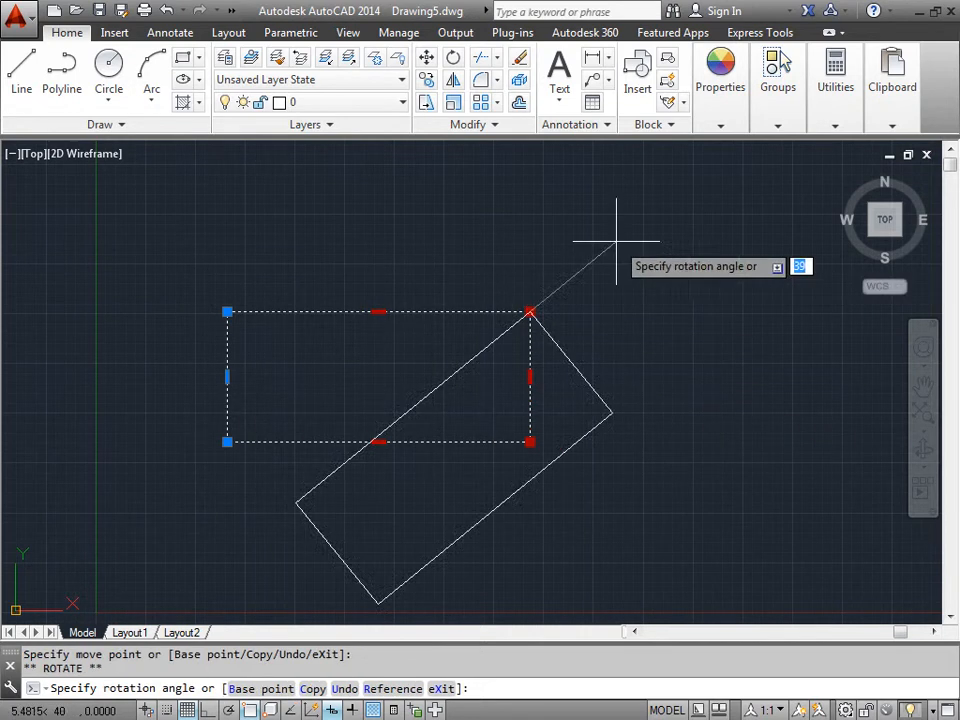
{"action": "key", "text": "space"}
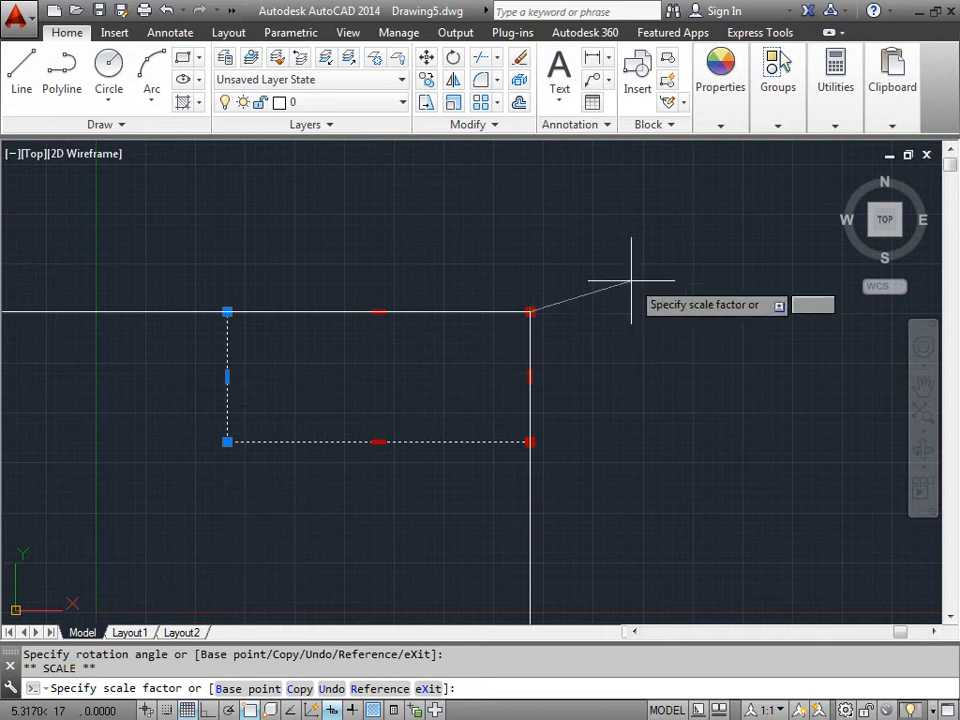
{"action": "key", "text": "space"}
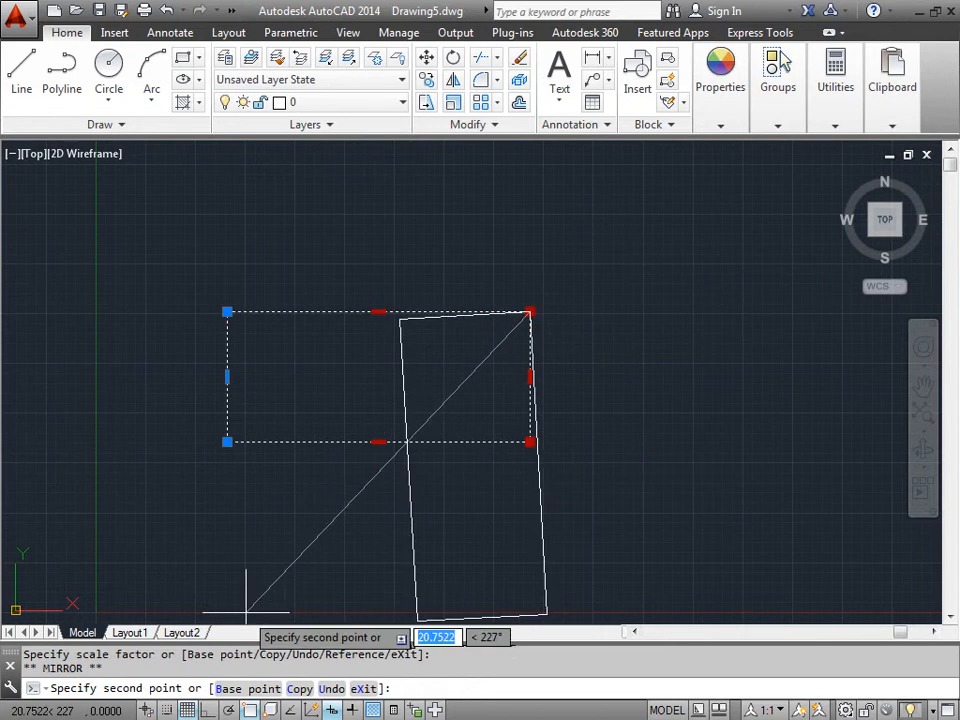
{"action": "key", "text": "space"}
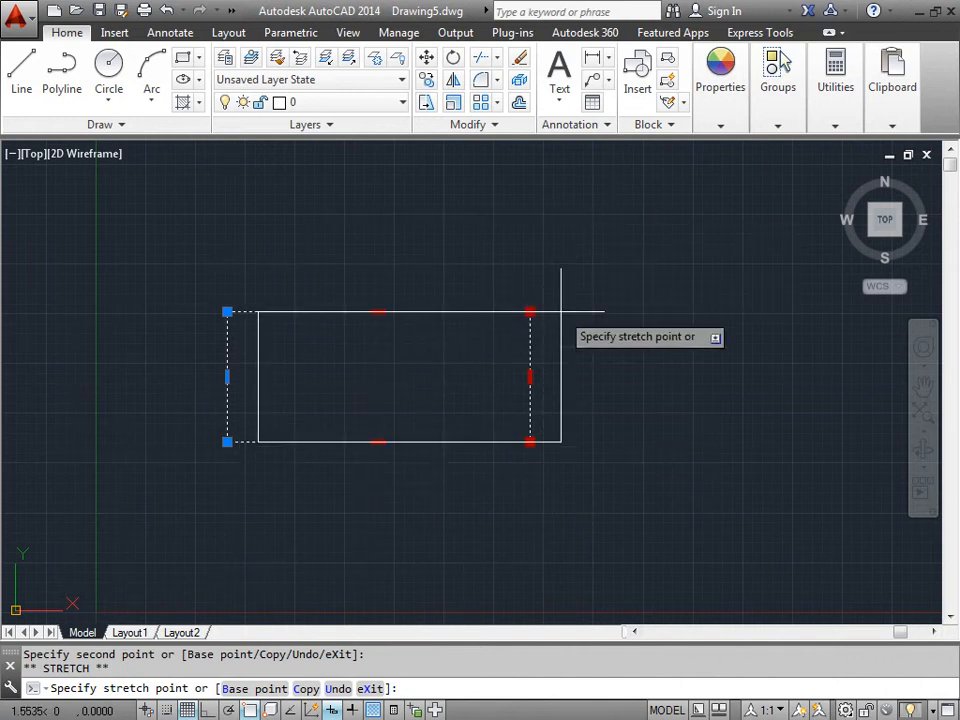
{"action": "key", "text": "space"}
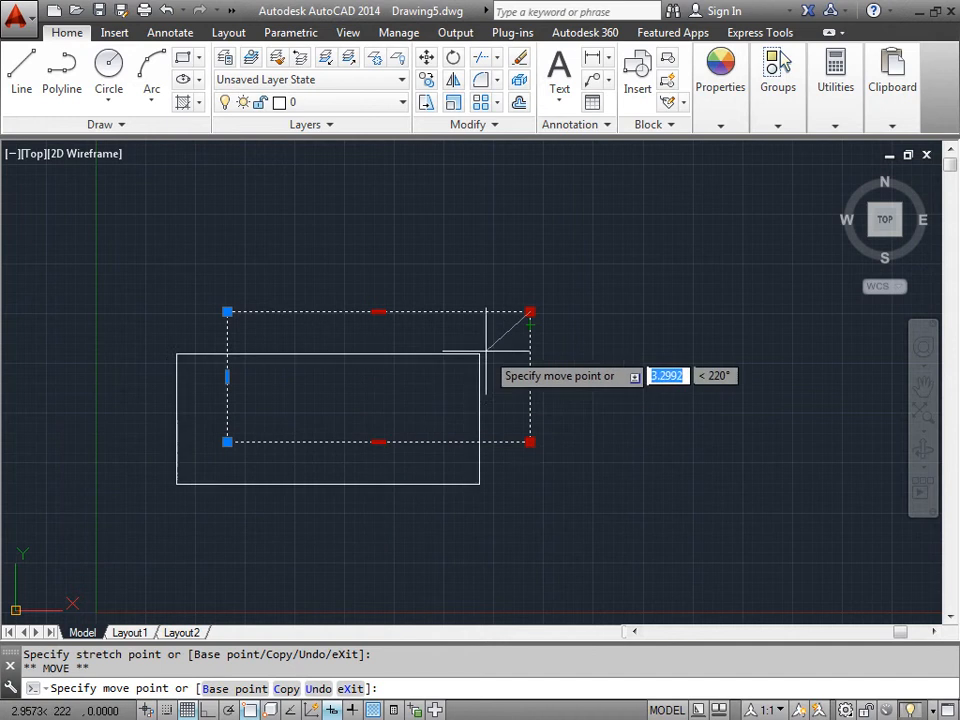
{"action": "key", "text": "space"}
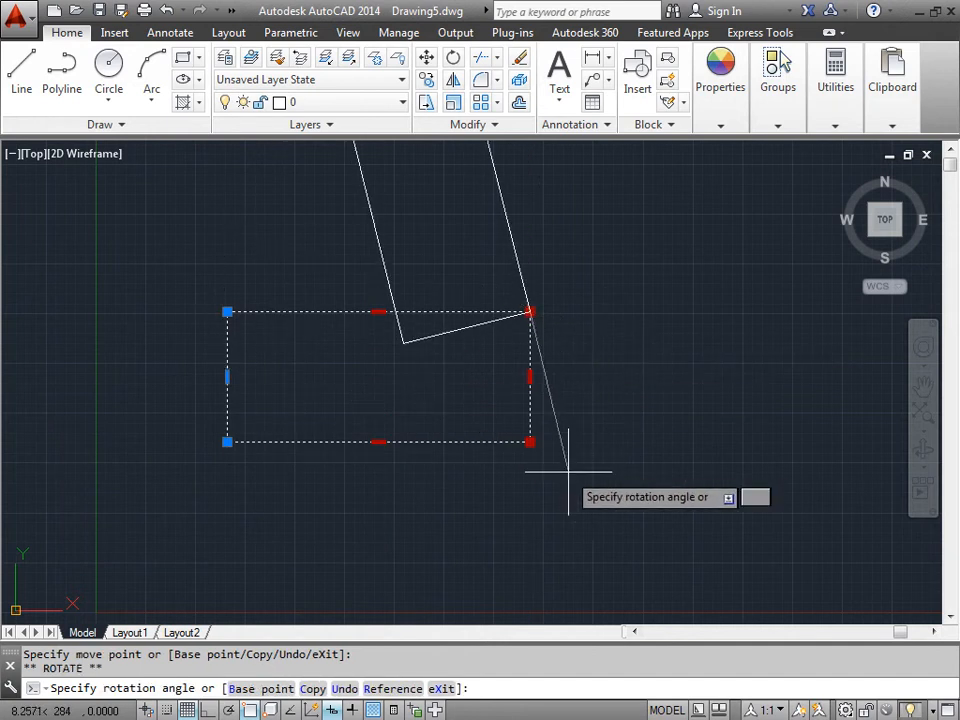
{"action": "key", "text": "space"}
{"action": "key", "text": "space"}
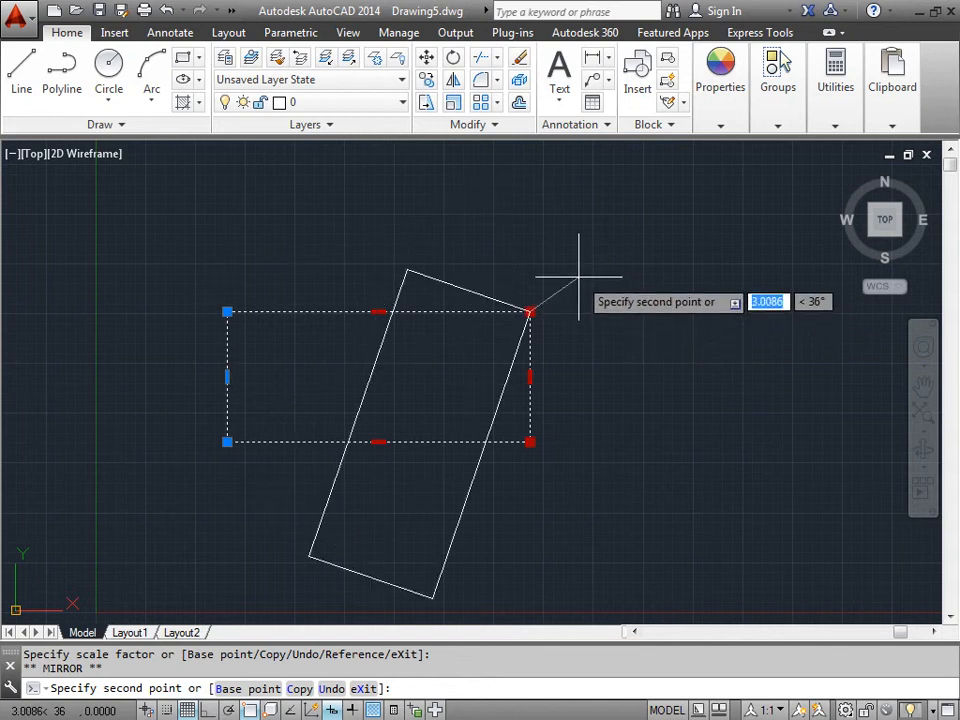
{"action": "key", "text": "Escape"}
{"action": "key", "text": "Escape"}
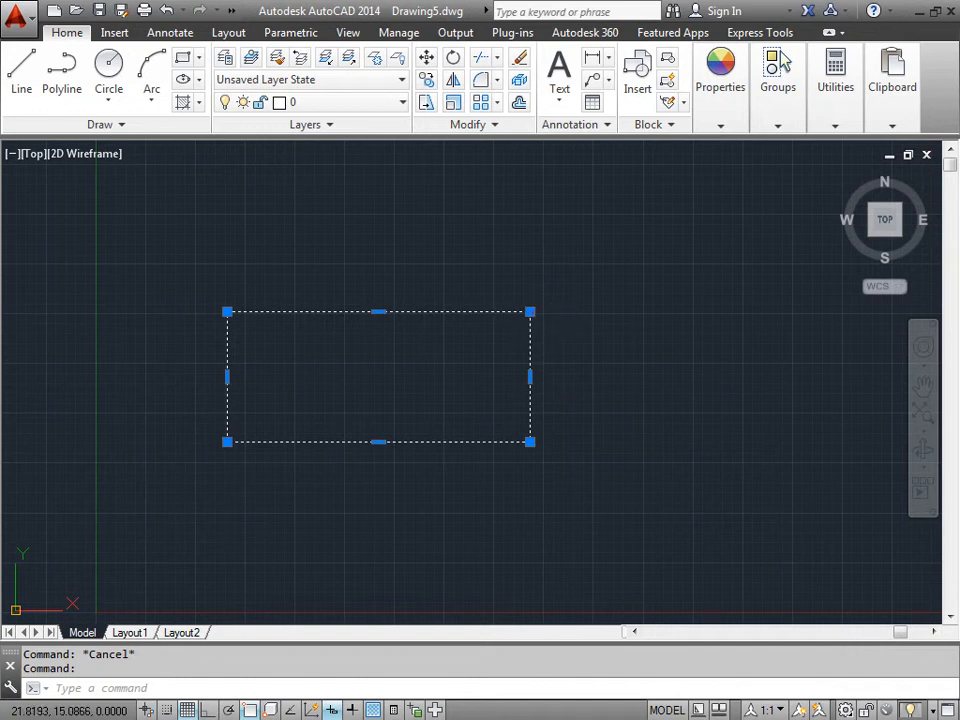
- Preview the move, rotate, scale, mirror and stretch modes using only the rectangle's upper-right corner grip, then cancel
{"action": "left_click", "coordinate": [530, 312]}
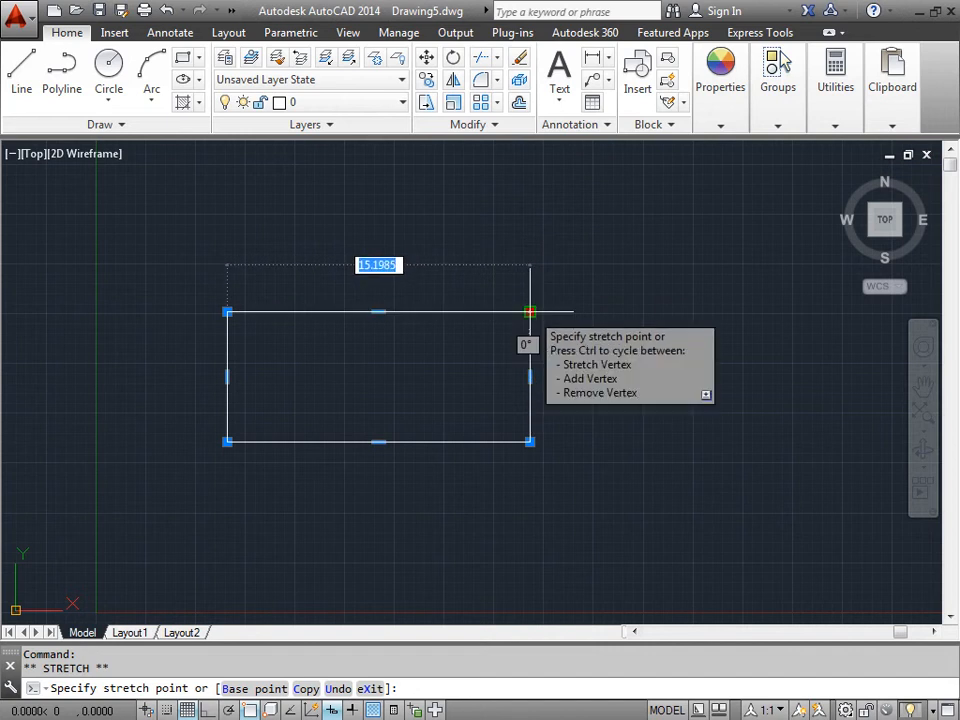
{"action": "key", "text": "space"}
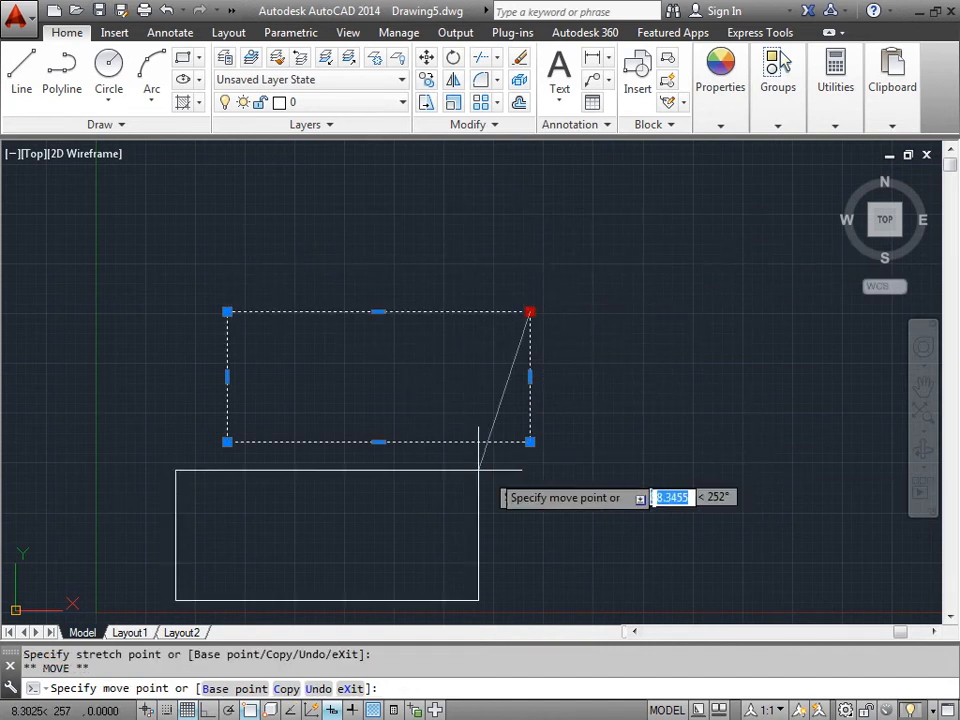
{"action": "key", "text": "space"}
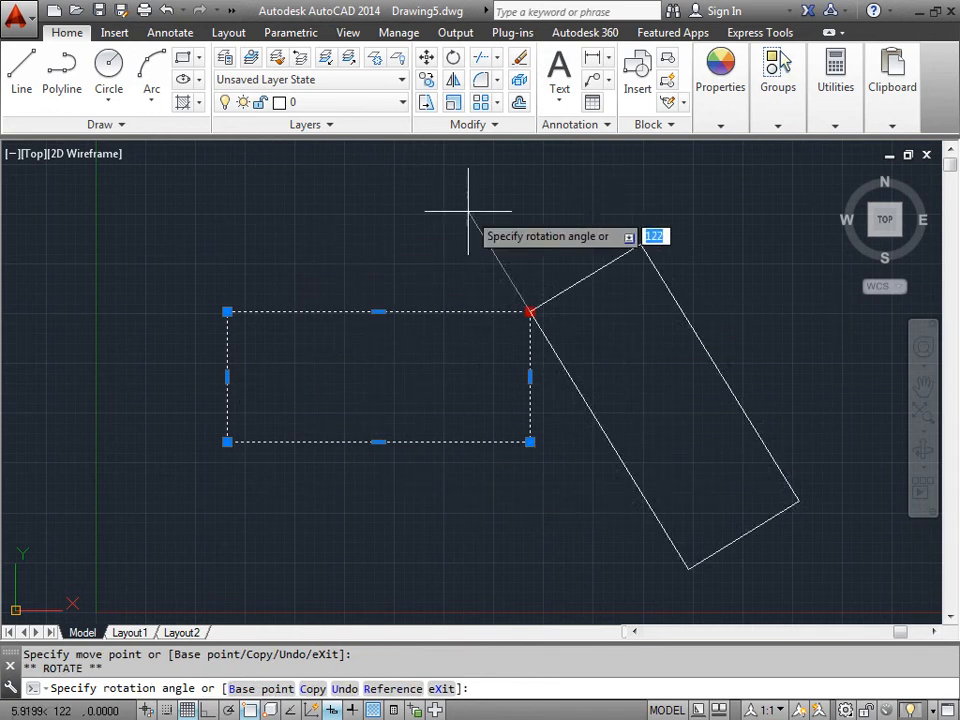
{"action": "key", "text": "space"}
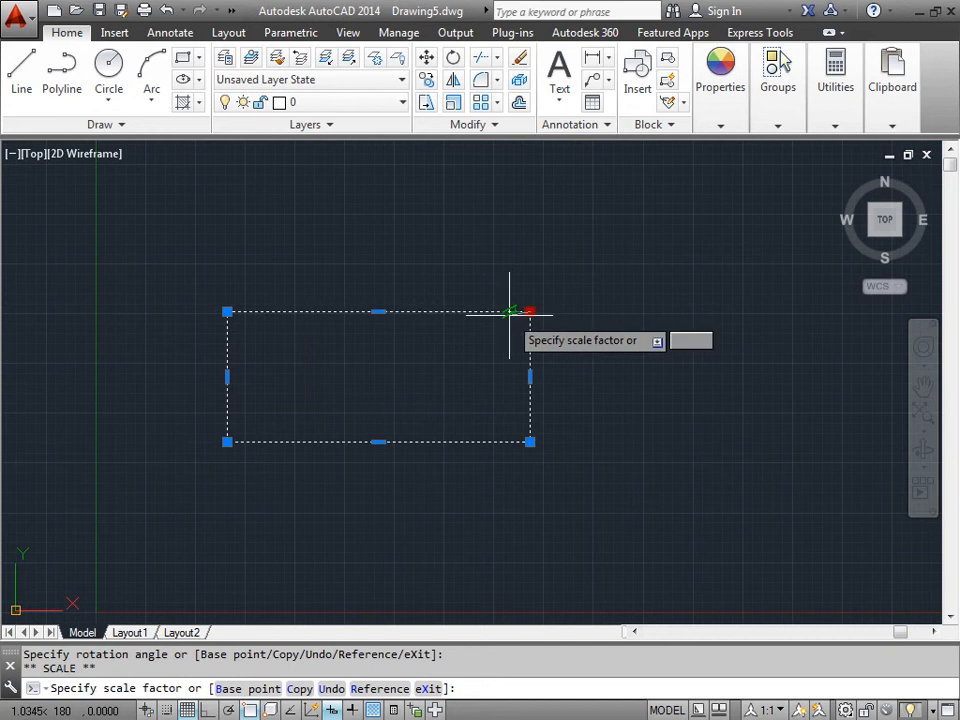
{"action": "key", "text": "space"}
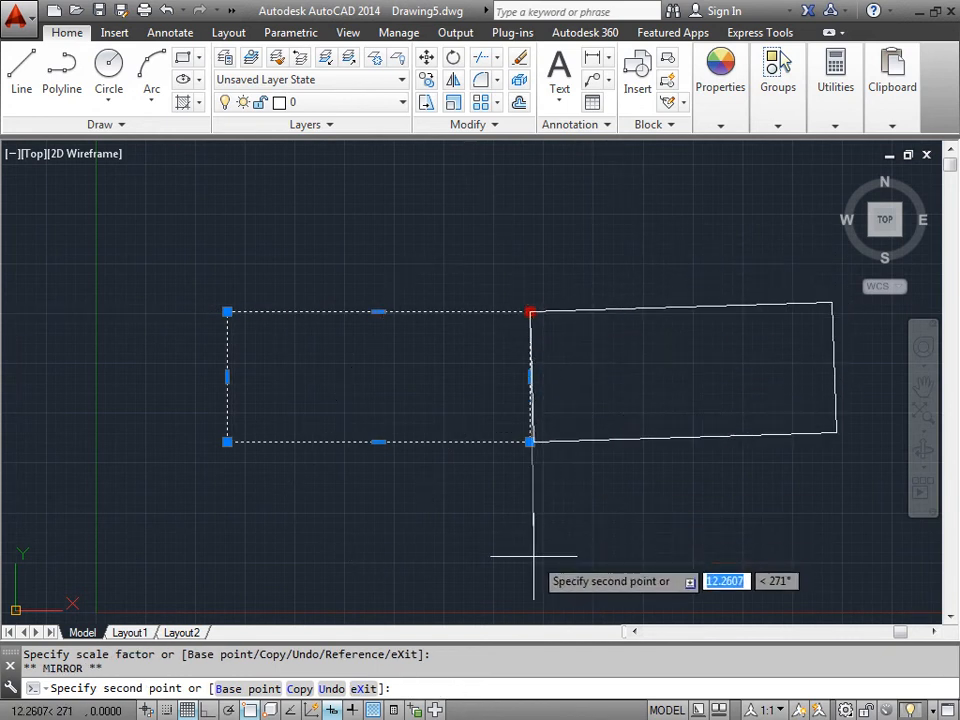
{"action": "key", "text": "space"}
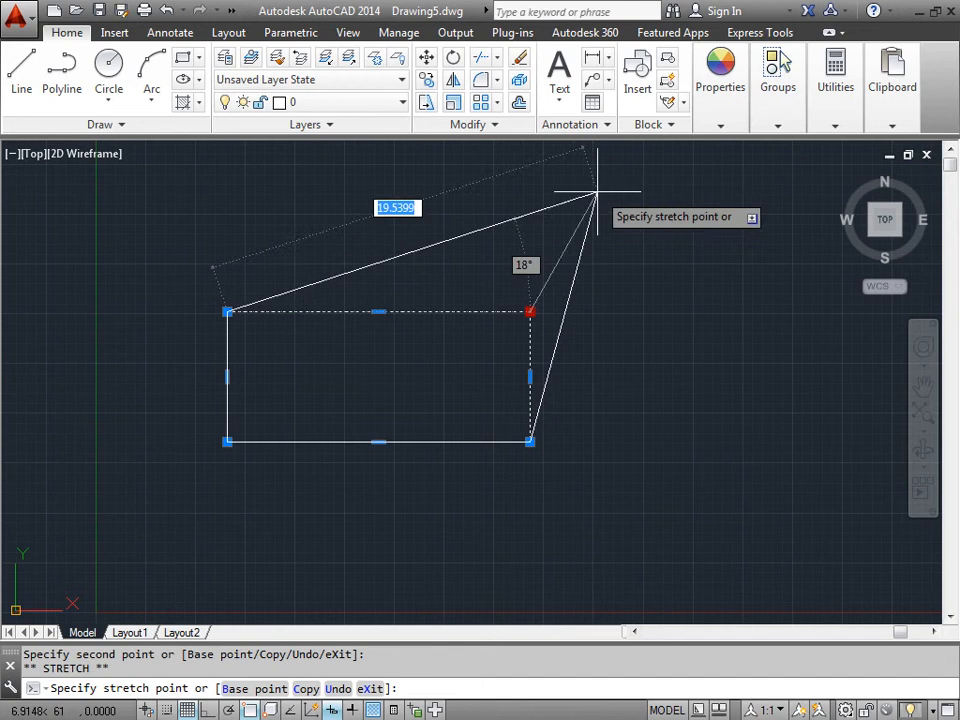
{"action": "key", "text": "Escape"}
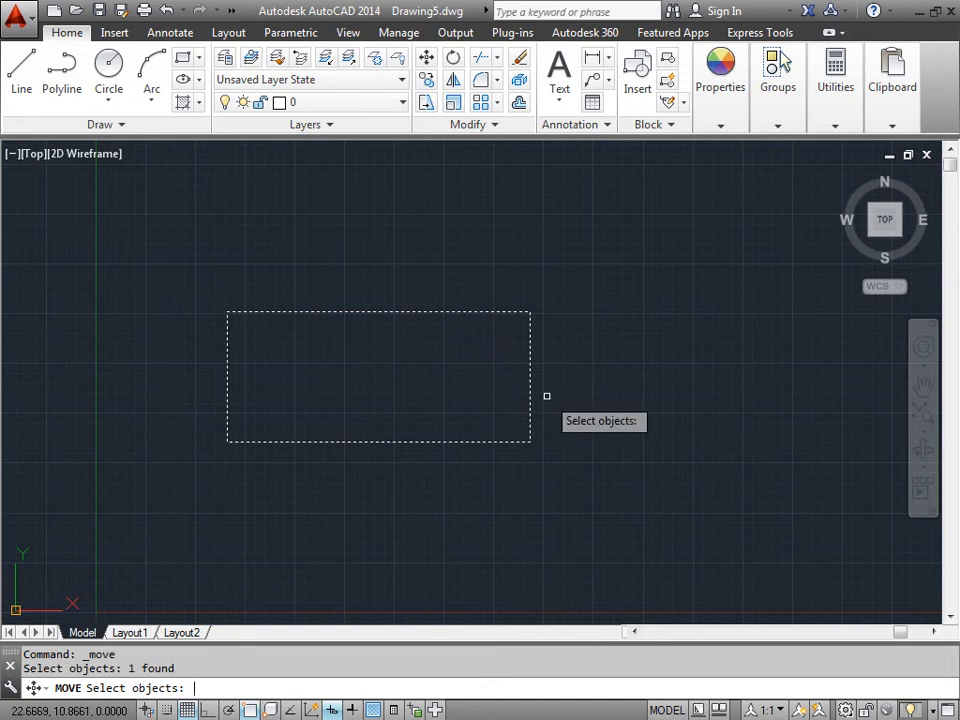
- Move the rectangle about 11 units to the right with the Move command, using a base point above its upper-right corner
{"action": "key", "text": "Return"}
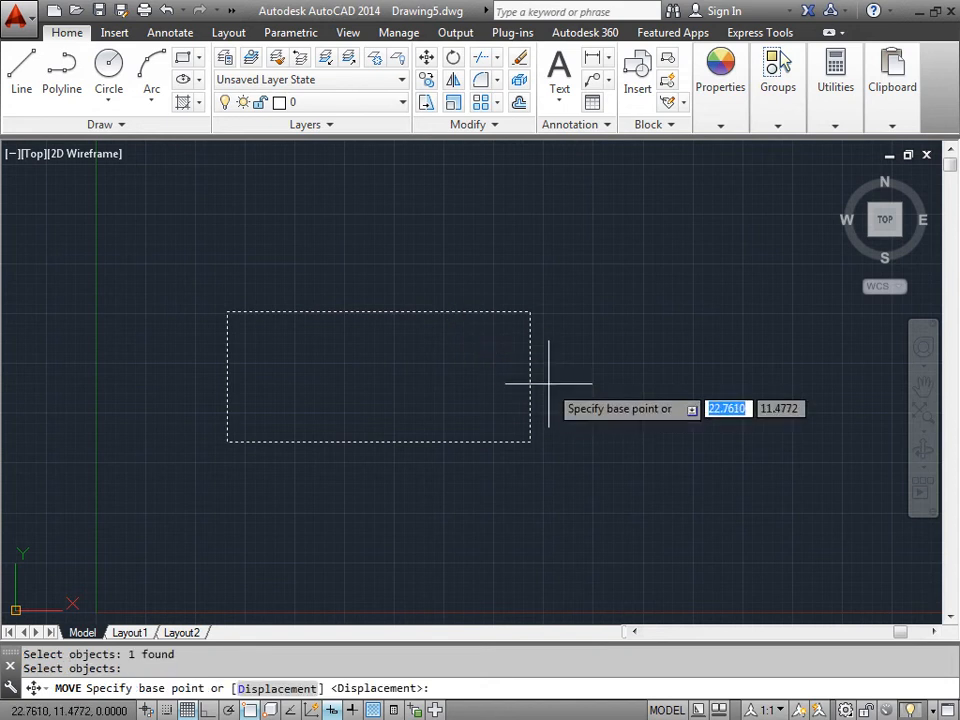
{"action": "left_click", "coordinate": [532, 215]}
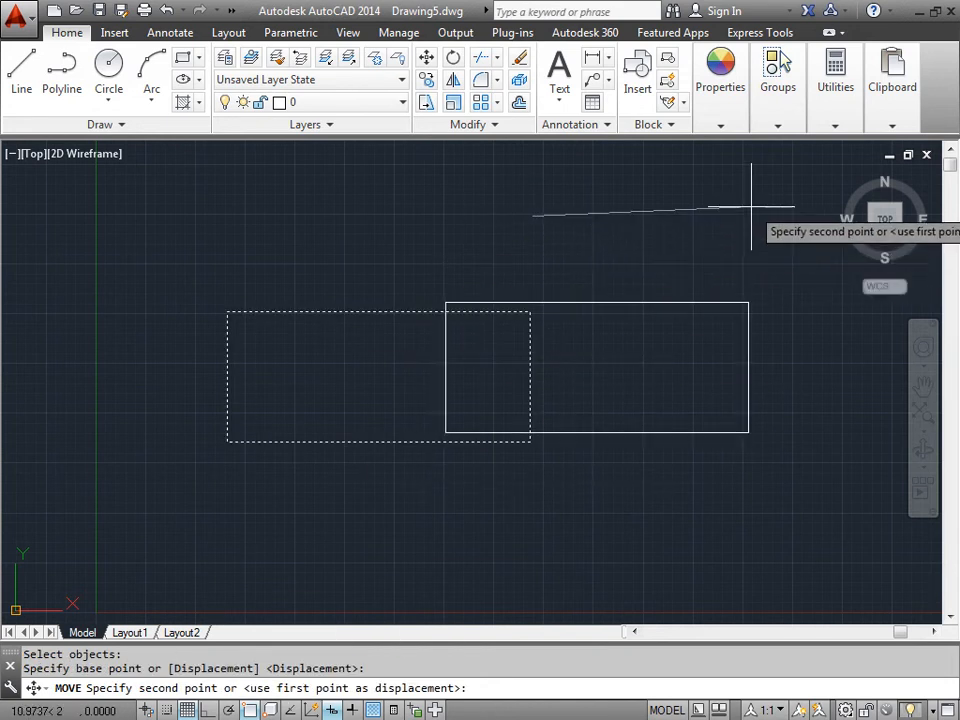
{"action": "left_click", "coordinate": [751, 207]}
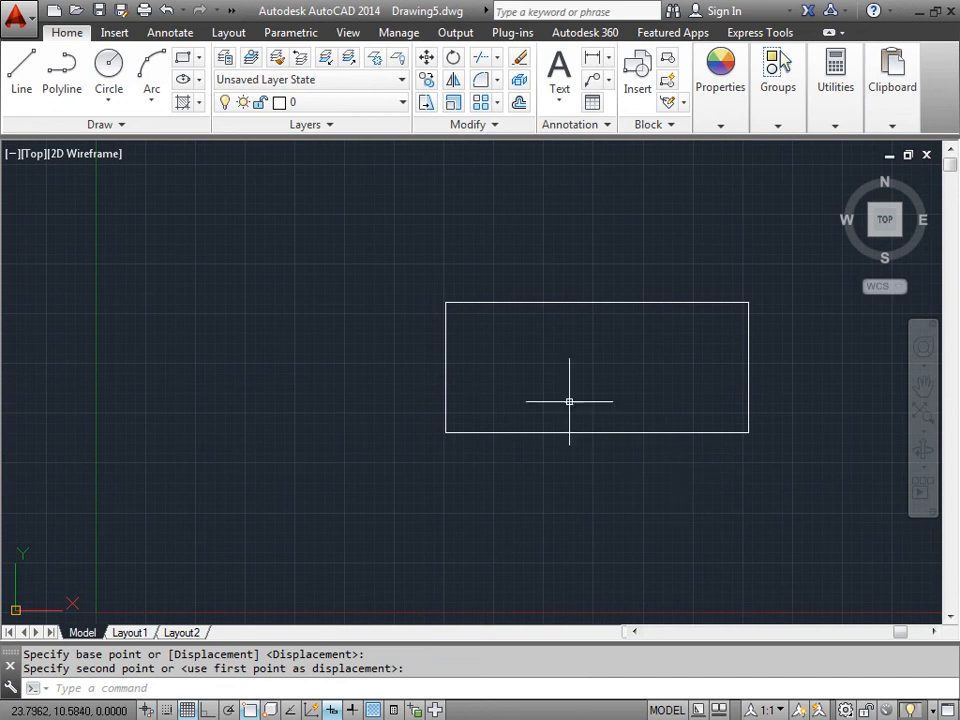
- Grip-move the rectangle by its lower-left corner far to the left, so that it straddles the Y axis
{"action": "left_click", "coordinate": [516, 303]}
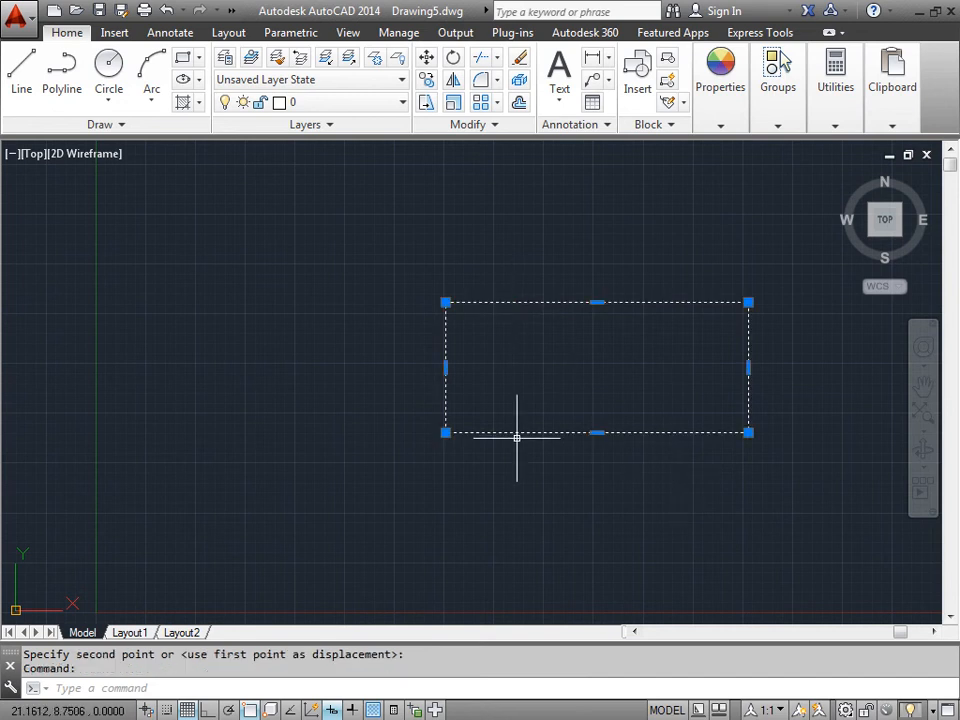
{"action": "left_click", "coordinate": [447, 433]}
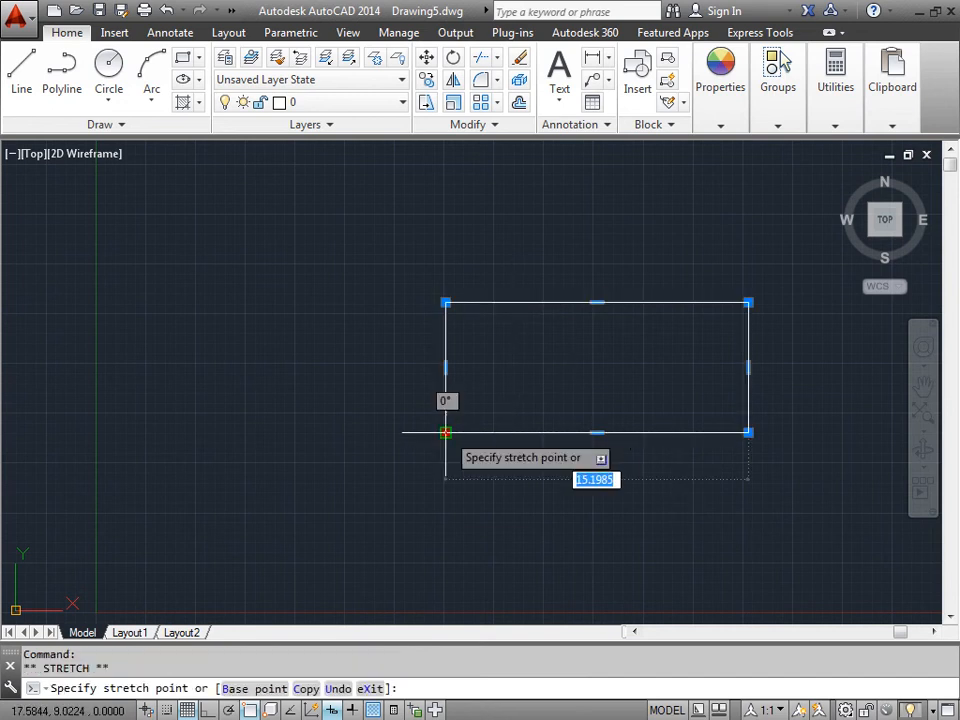
{"action": "key", "text": "space"}
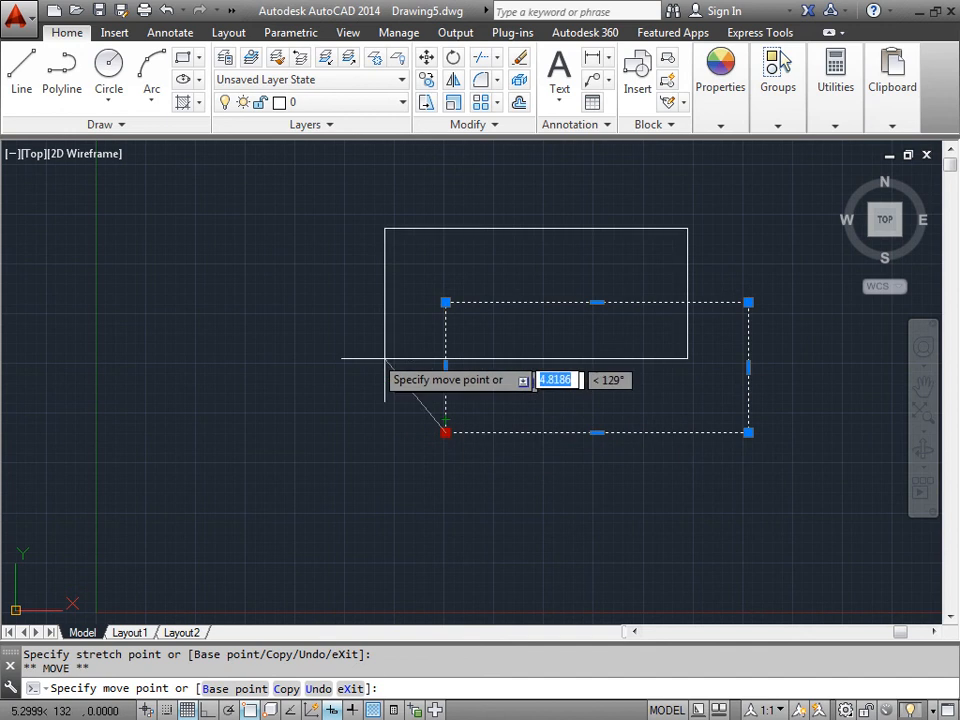
{"action": "left_click", "coordinate": [76, 383]}
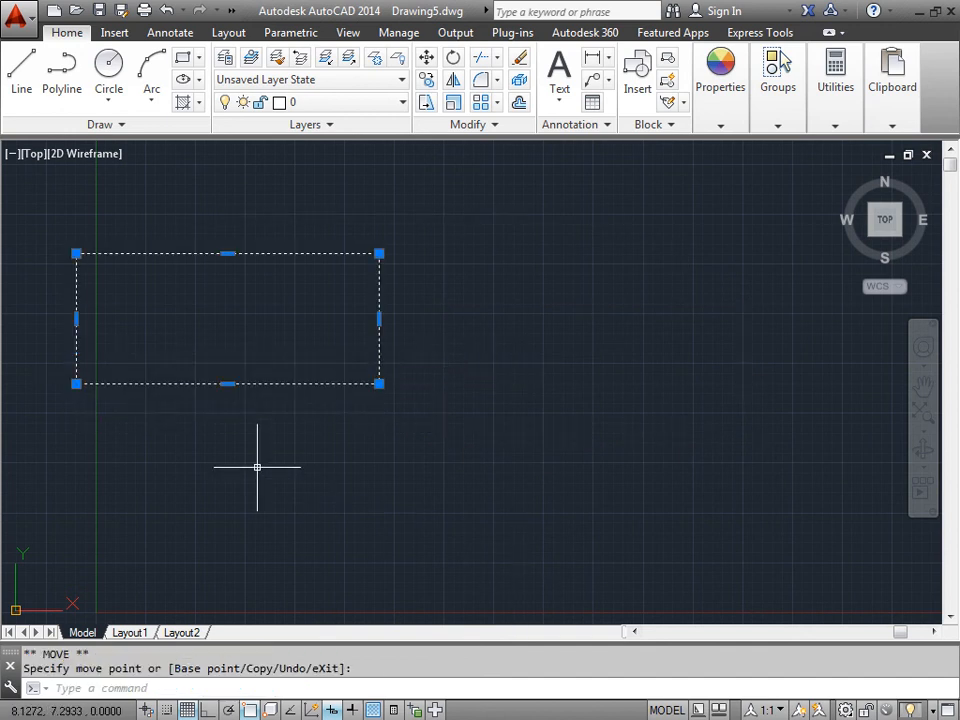